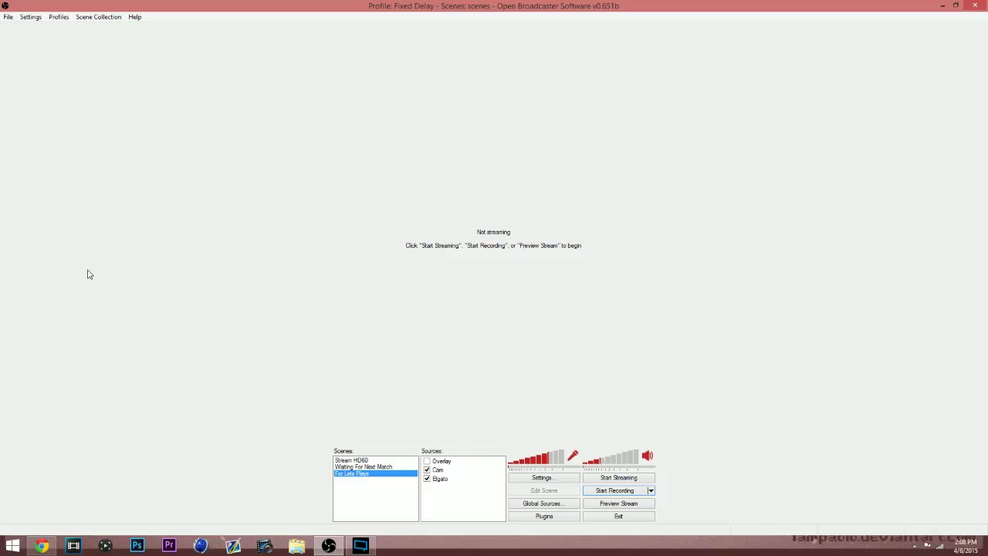
Review the program settings, including the Audio page, then close the settings window
{"action": "left_click", "coordinate": [36, 16]}
{"action": "left_click", "coordinate": [41, 27]}
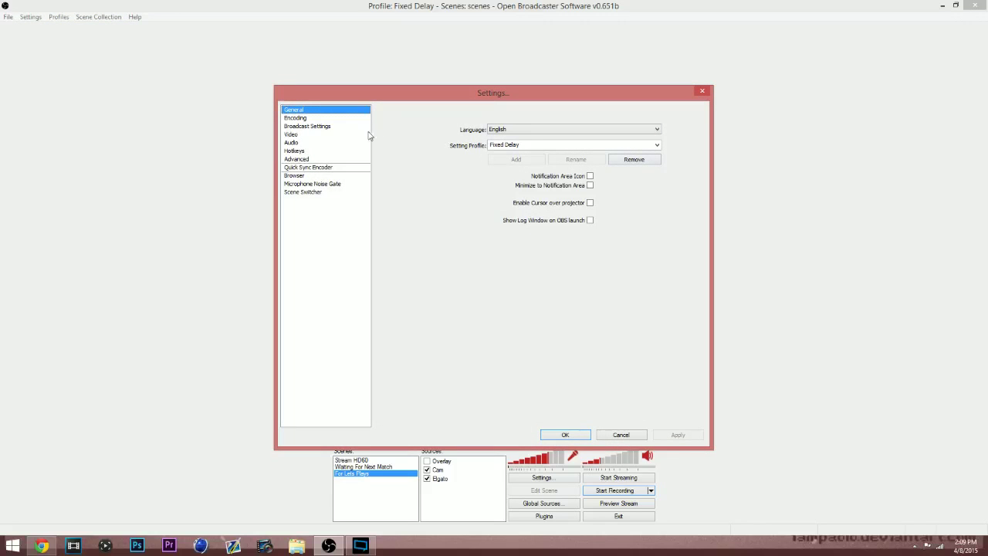
{"action": "left_click", "coordinate": [290, 144]}
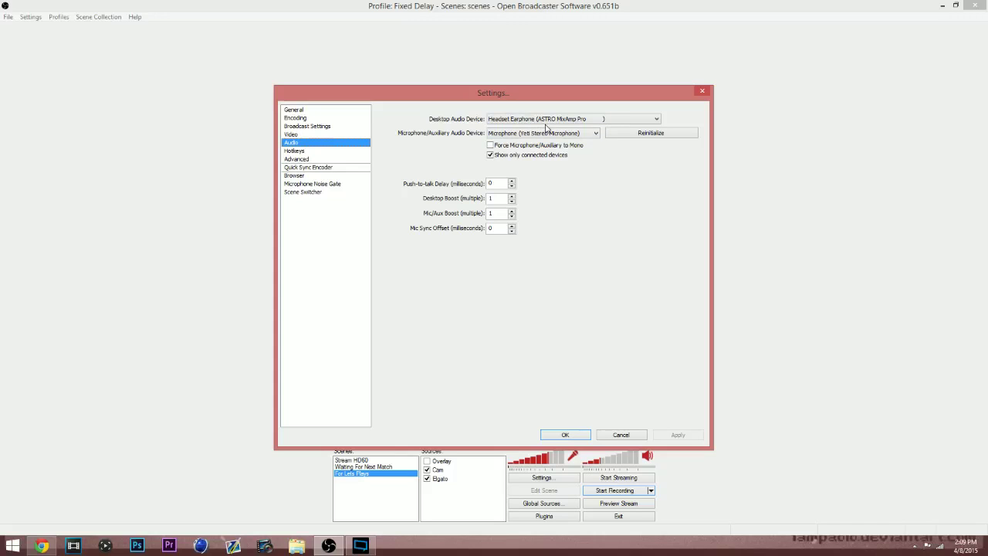
{"action": "left_click", "coordinate": [583, 436]}
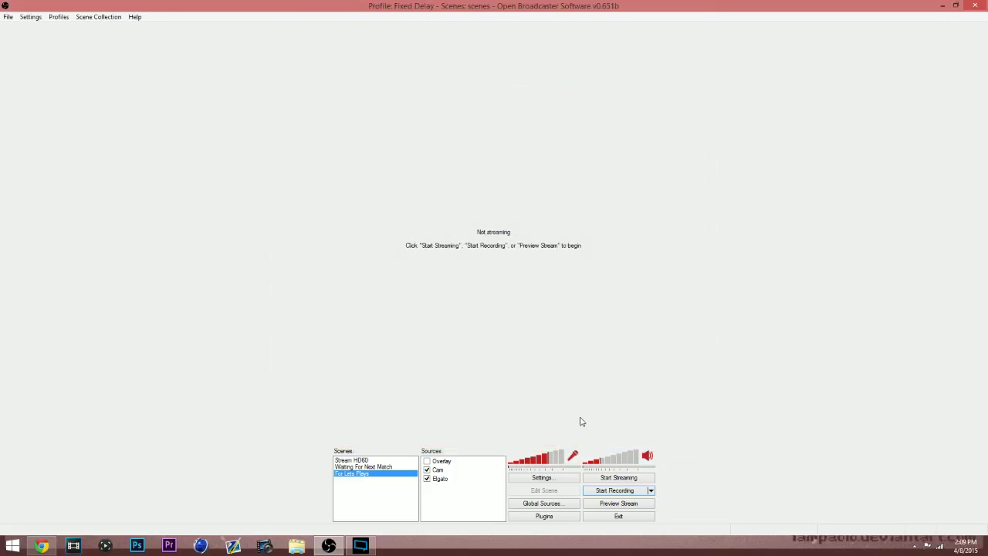
Add a new scene named 'test' to the Scenes list
{"action": "right_click", "coordinate": [385, 487]}
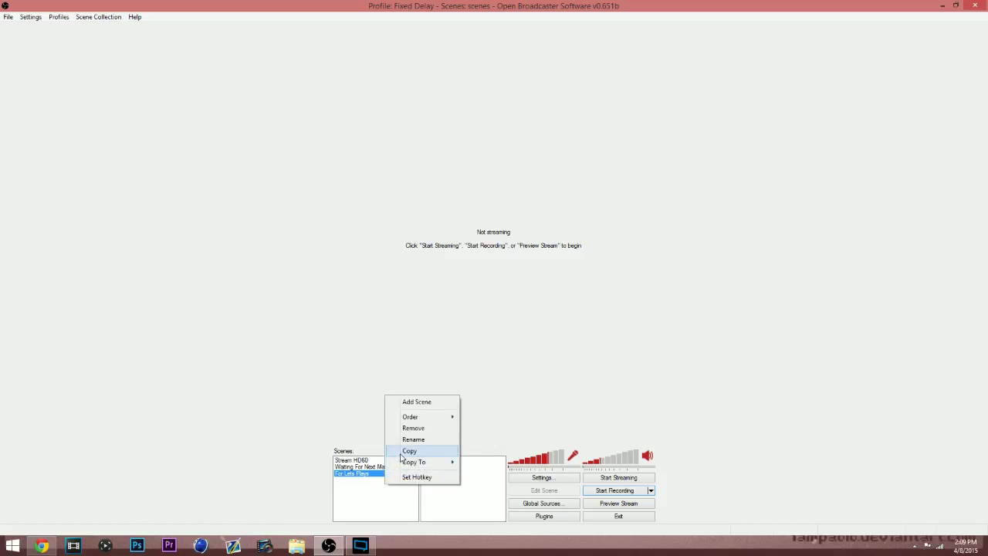
{"action": "left_click", "coordinate": [407, 402]}
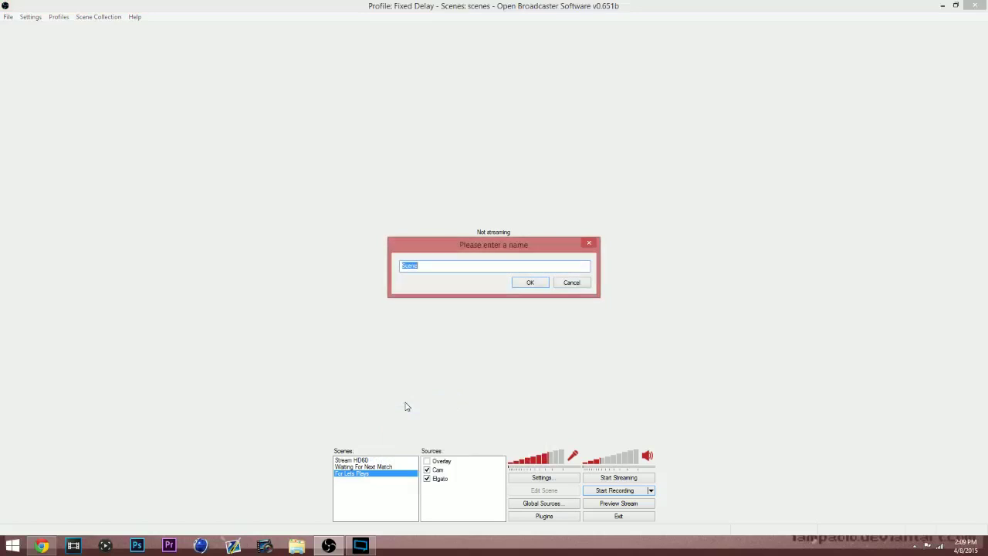
{"action": "type", "text": "test \\"}
{"action": "key", "text": "BackSpace"}
{"action": "key", "text": "BackSpace"}
{"action": "key", "text": "Return"}
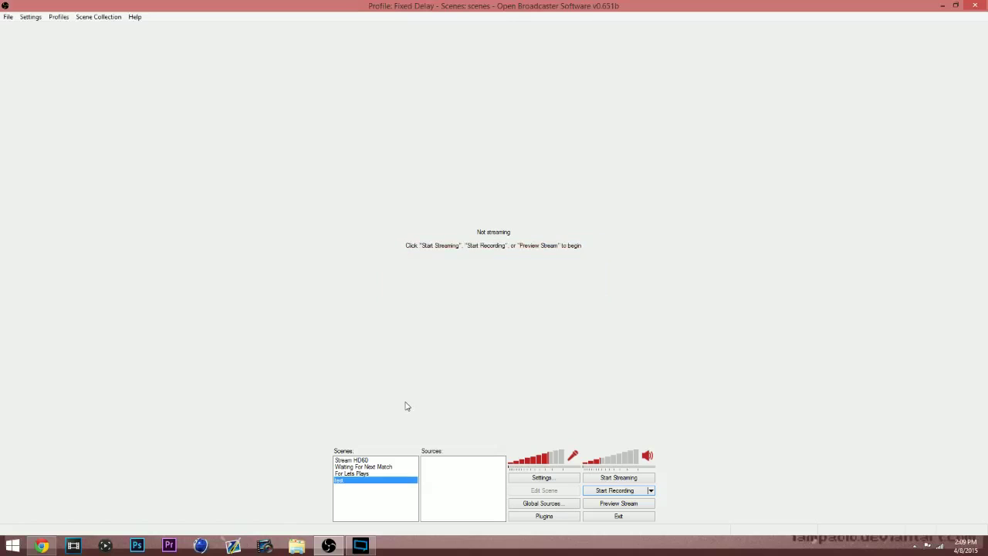
{"action": "right_click", "coordinate": [431, 478]}
Add a Video Capture Device source with the default name, keeping Elgato Game Capture HD as the device
{"action": "mouse_move", "coordinate": [452, 485]}
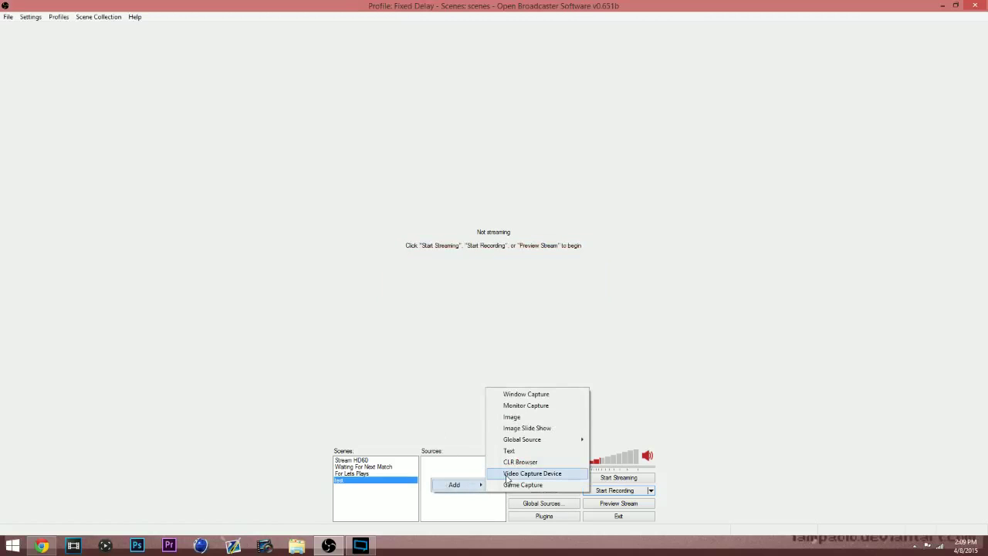
{"action": "left_click", "coordinate": [507, 475]}
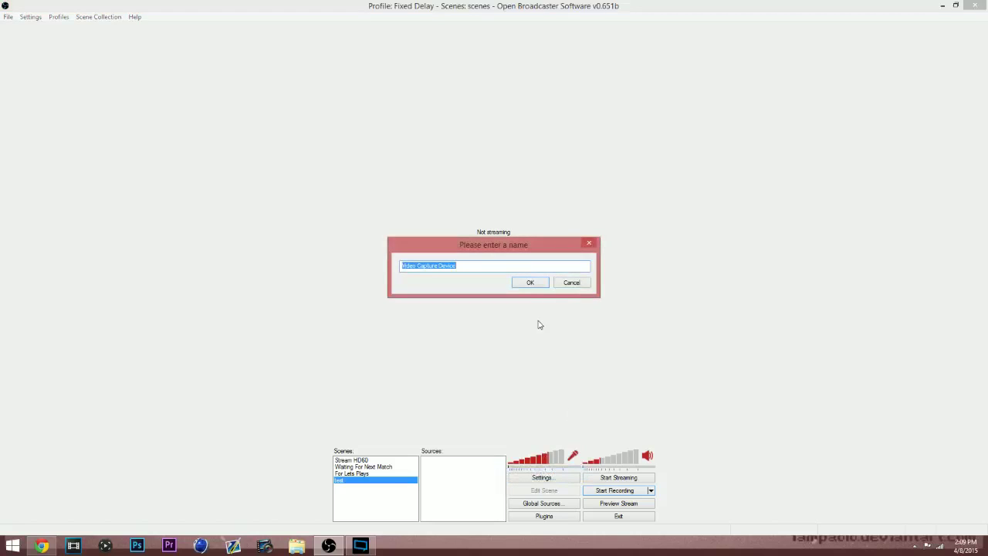
{"action": "left_click", "coordinate": [530, 282]}
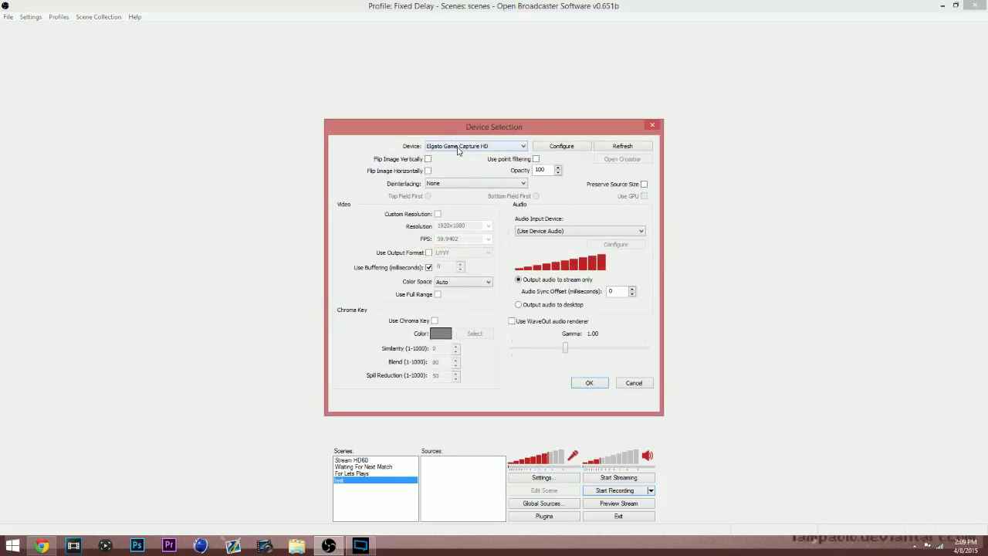
{"action": "left_click", "coordinate": [460, 152]}
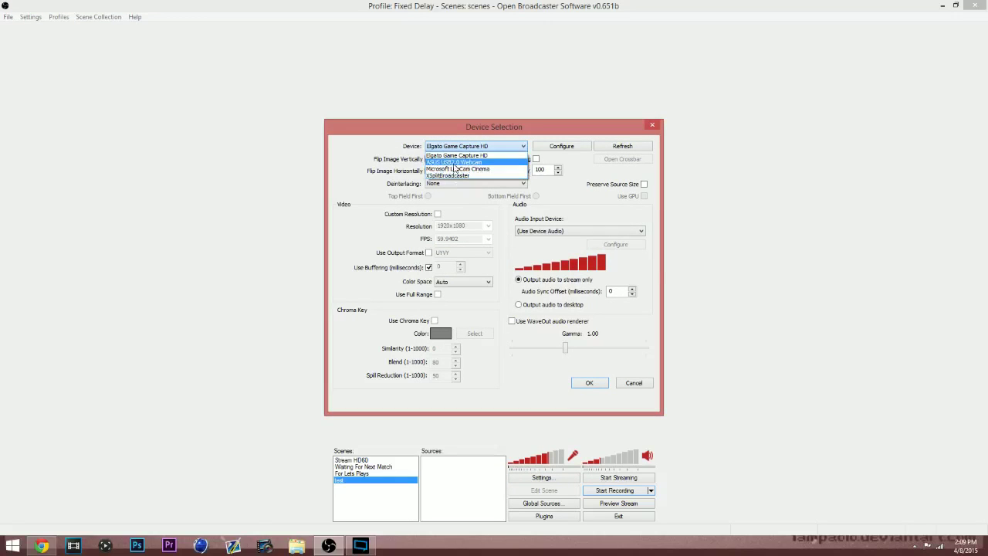
{"action": "left_click", "coordinate": [456, 155]}
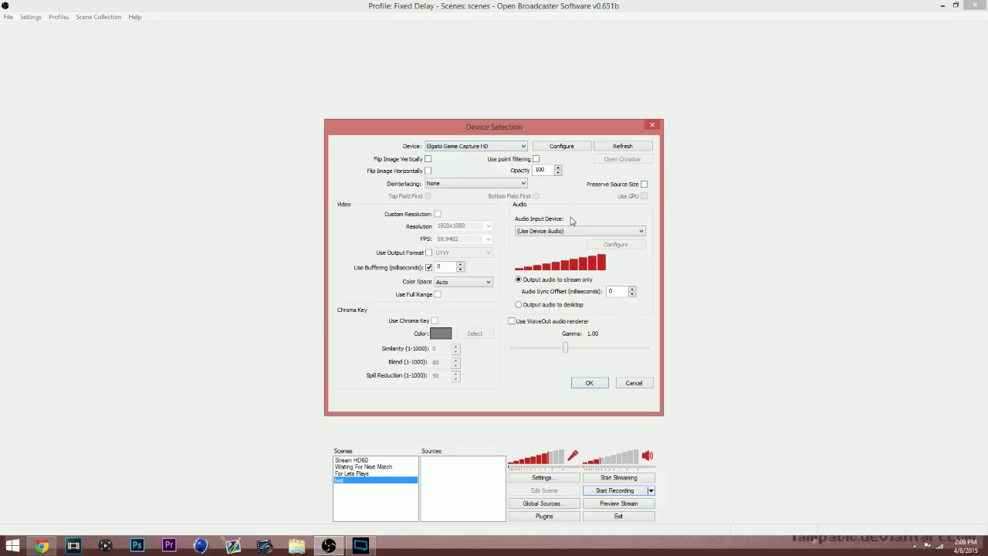
Leave audio sync offset at 0, set buffering to 1 ms, and save the Elgato source
{"action": "double_click", "coordinate": [611, 291]}
{"action": "type", "text": "-"}
{"action": "key", "text": "BackSpace"}
{"action": "type", "text": "0"}
{"action": "double_click", "coordinate": [617, 293]}
{"action": "key", "text": "Right"}
{"action": "double_click", "coordinate": [439, 266]}
{"action": "type", "text": "1"}
{"action": "left_click", "coordinate": [603, 382]}
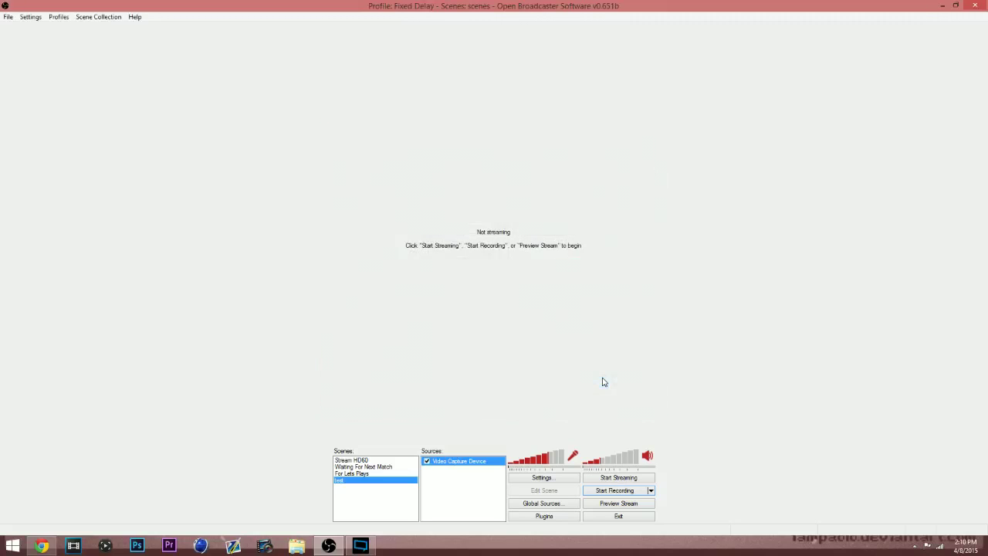
{"action": "right_click", "coordinate": [473, 480]}
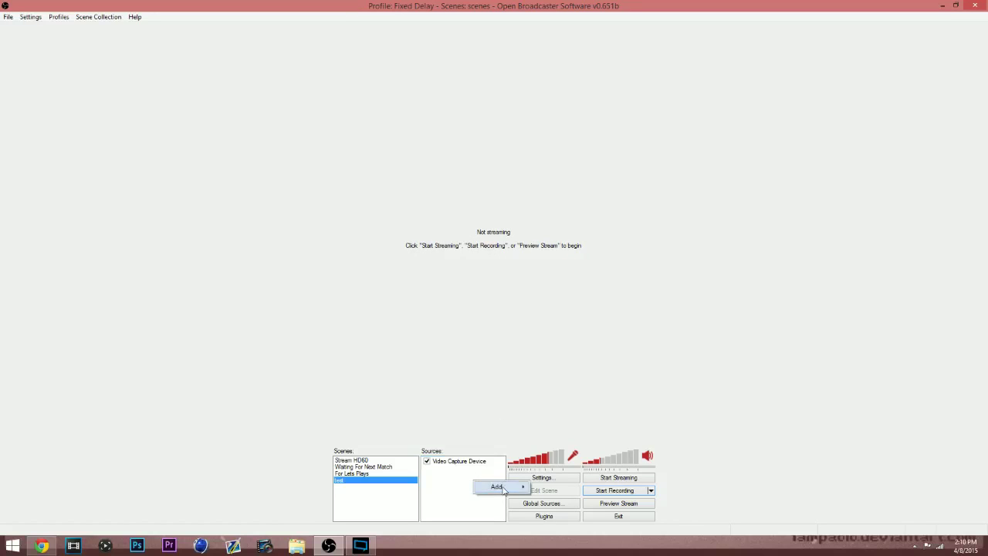
Add a second Video Capture Device source, accepting its default name
{"action": "left_click", "coordinate": [456, 501]}
{"action": "right_click", "coordinate": [449, 493]}
{"action": "mouse_move", "coordinate": [471, 496]}
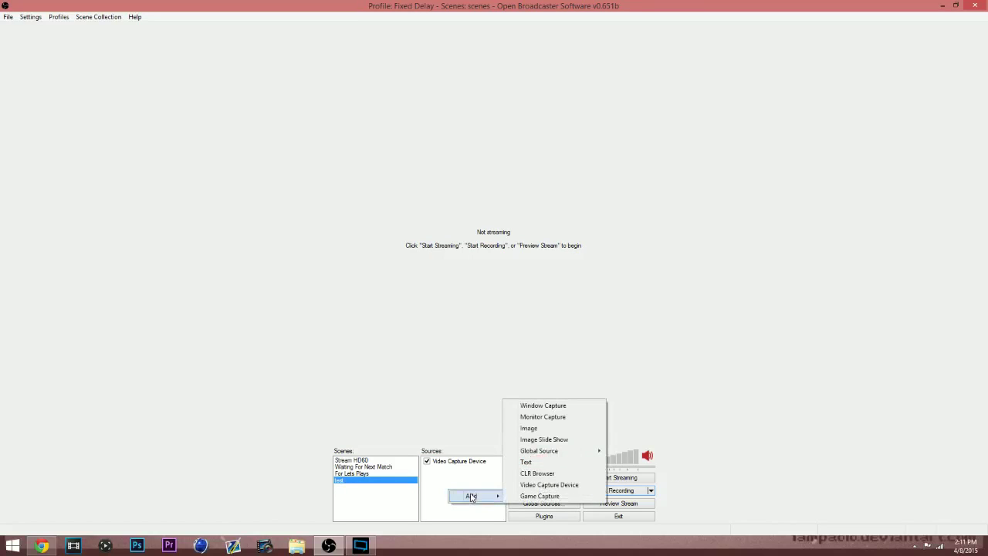
{"action": "left_click", "coordinate": [548, 485]}
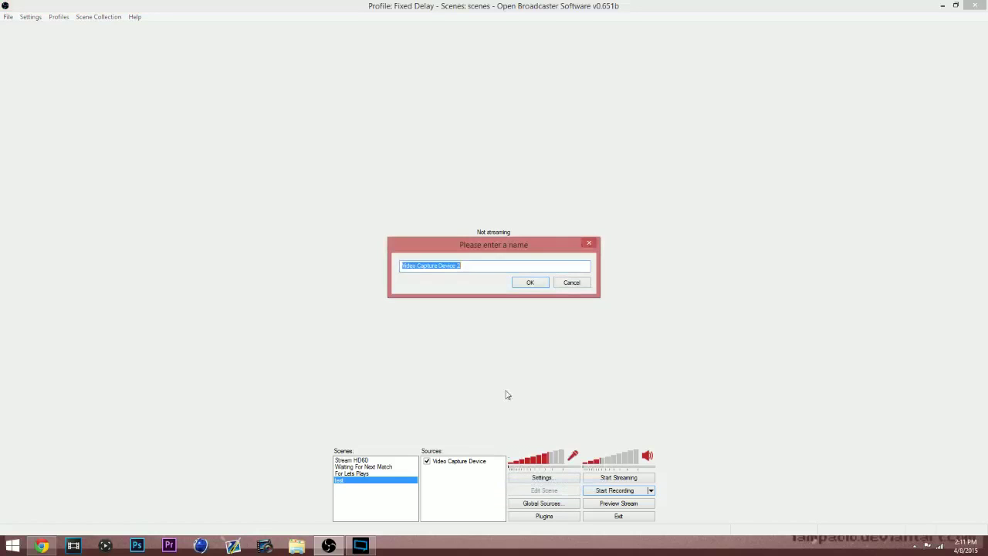
{"action": "left_click", "coordinate": [527, 282]}
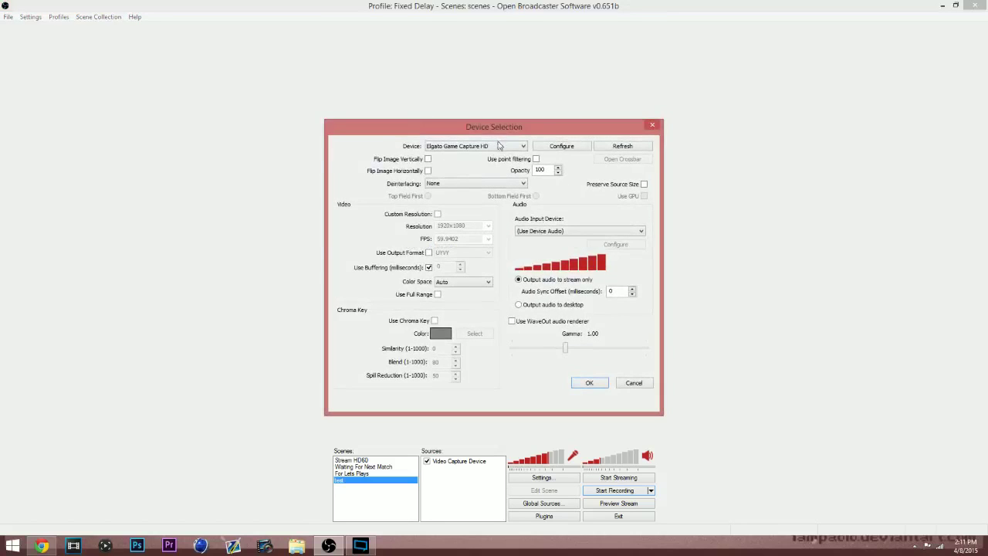
Set the second source's device to Microsoft LifeCam Cinema and view its camera properties
{"action": "left_click", "coordinate": [499, 146]}
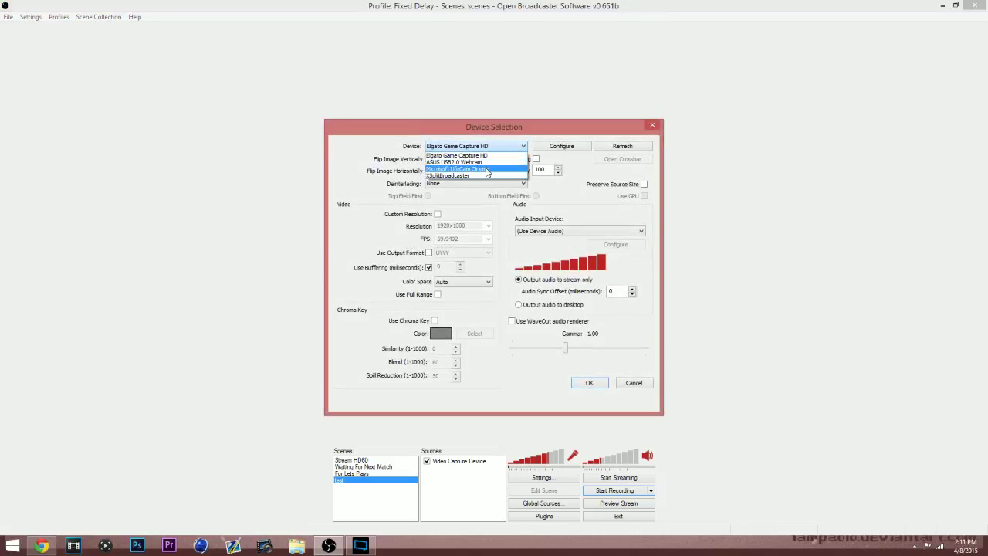
{"action": "left_click", "coordinate": [489, 165]}
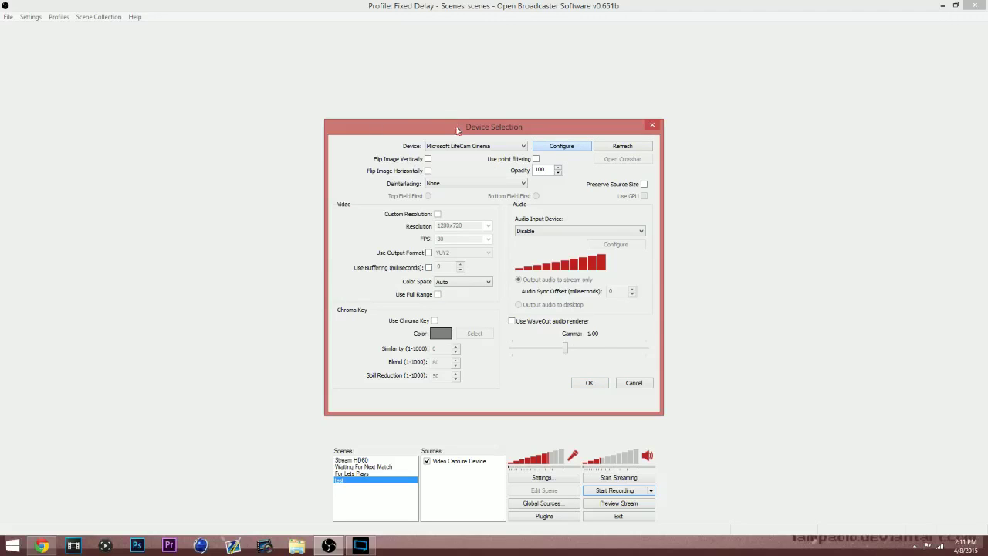
{"action": "left_click", "coordinate": [406, 152]}
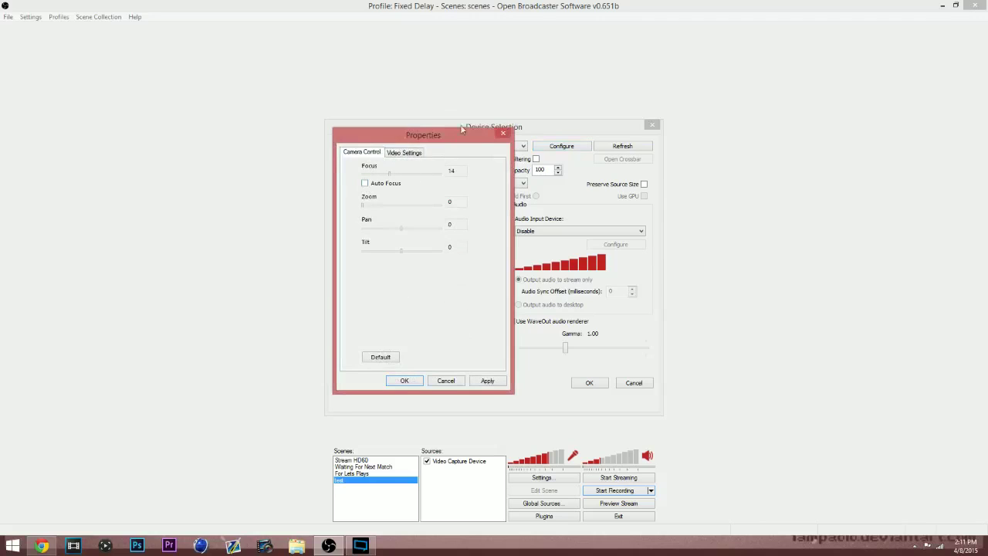
{"action": "left_click", "coordinate": [404, 380]}
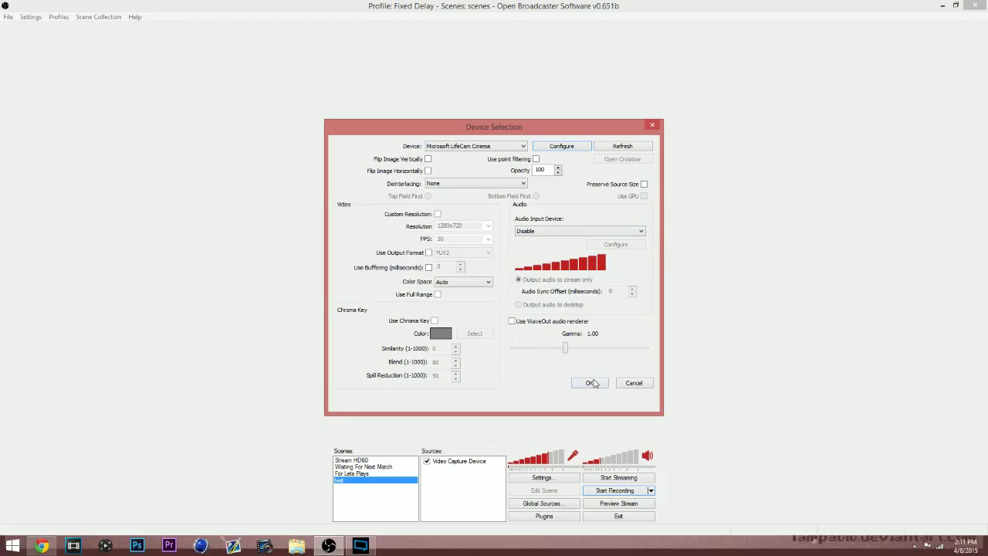